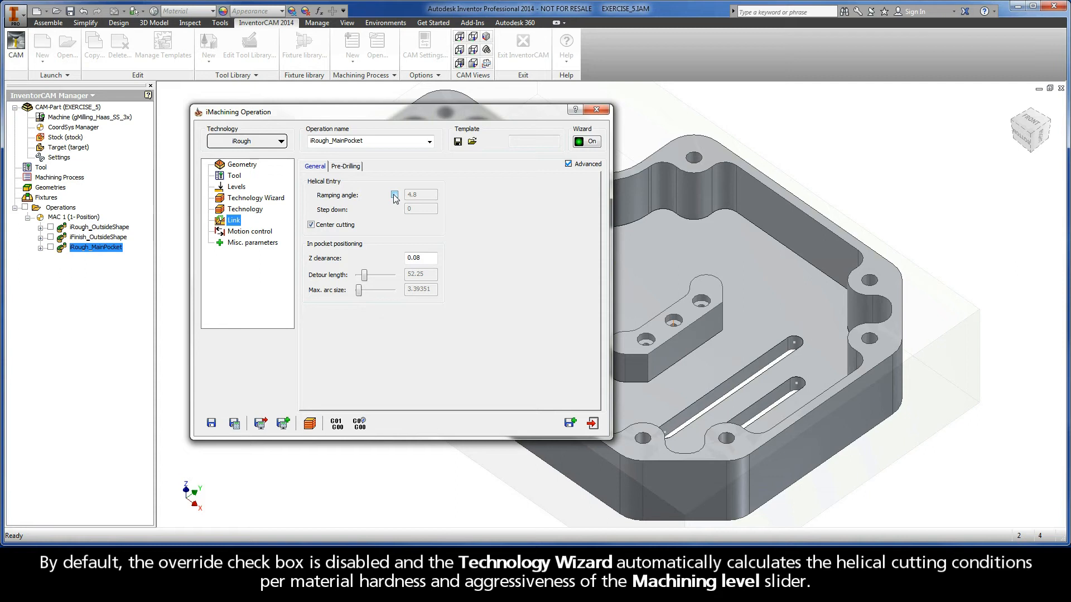
- Set the Machining level of the iRough_MainPocket operation to 1, review its Link parameters, and save and calculate it
click(251, 198)
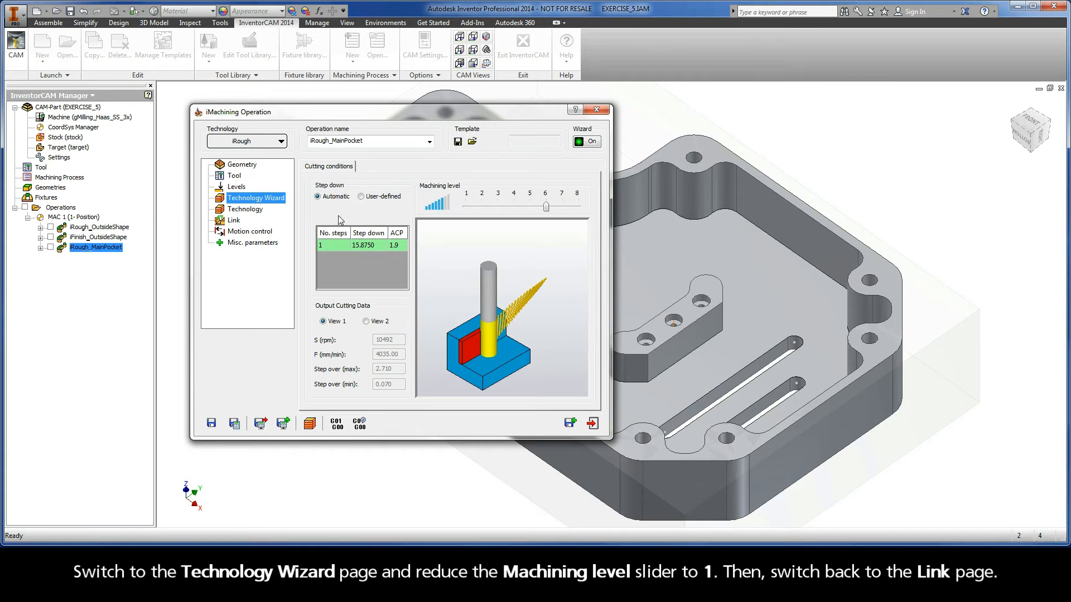
drag(546, 207, 466, 206)
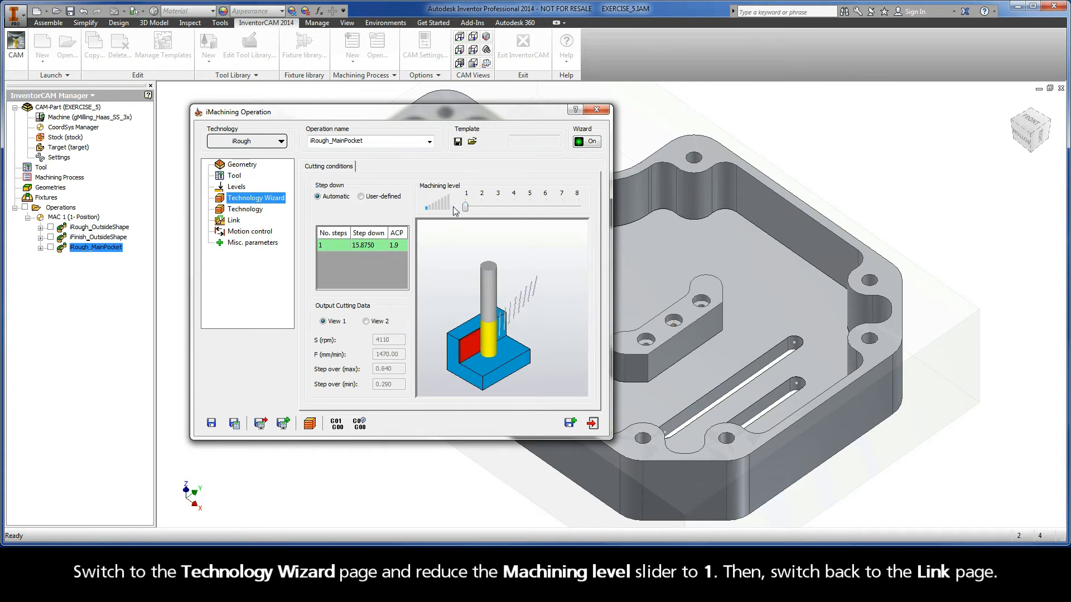
click(233, 221)
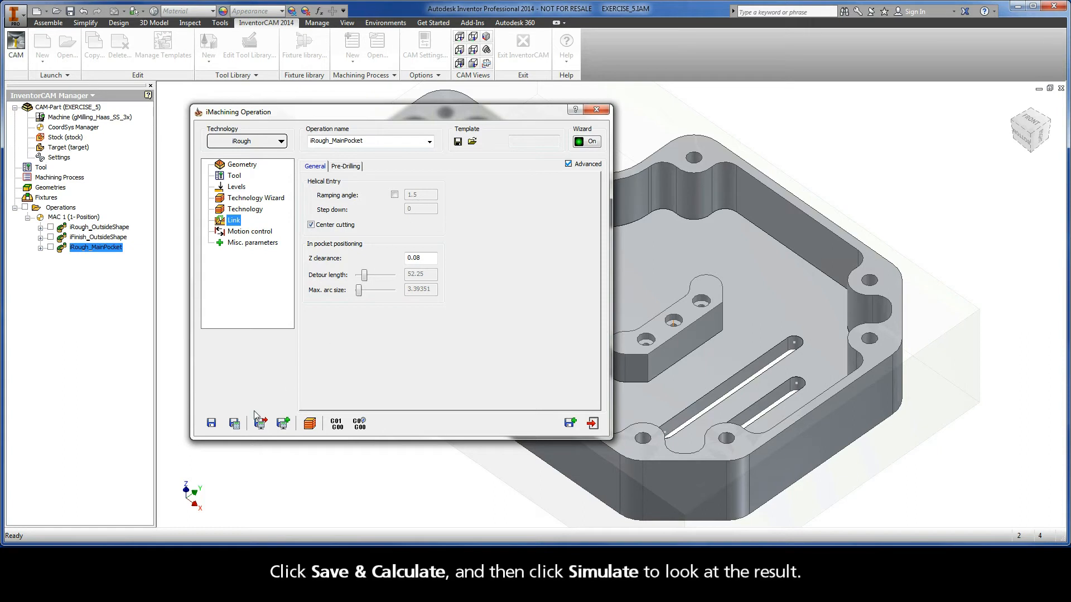
click(235, 425)
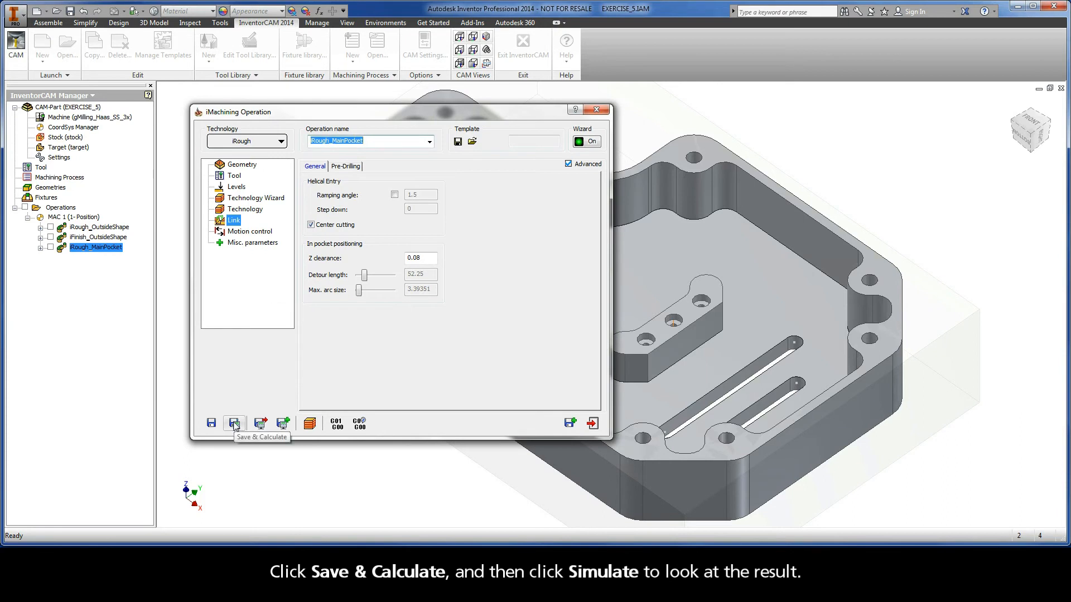
- Simulate the level 1 pocket roughing tool path, raising the playback speed to maximum partway, and exit the simulation
click(310, 423)
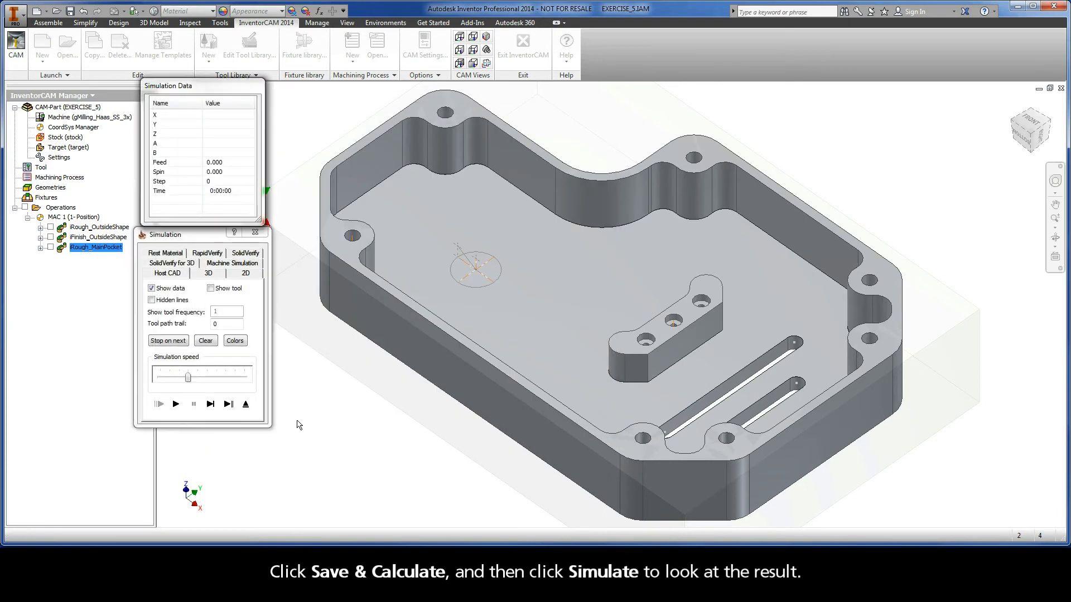
click(177, 404)
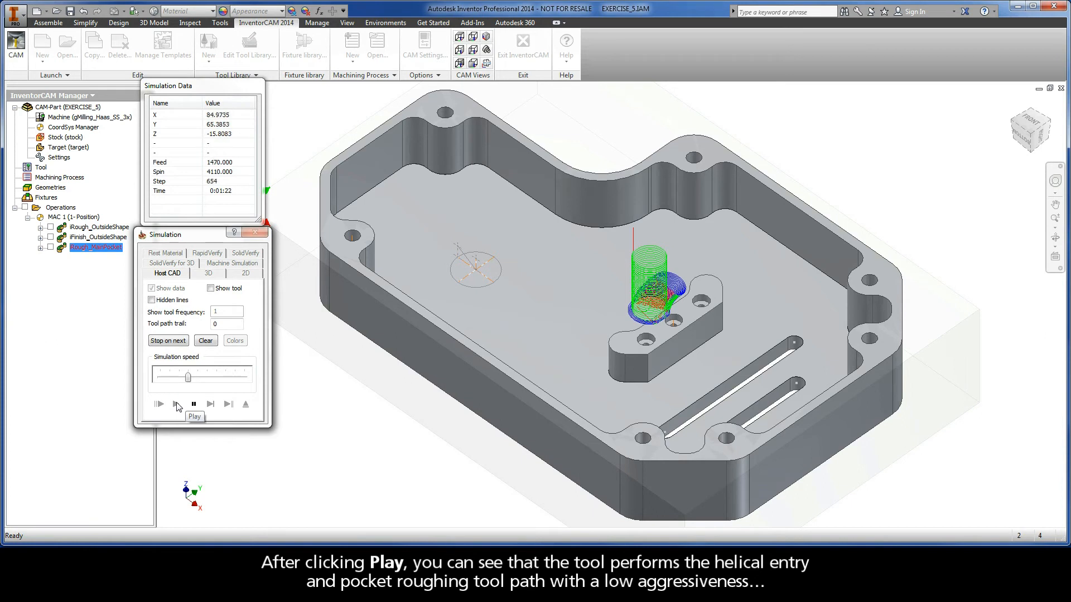
drag(188, 379, 245, 381)
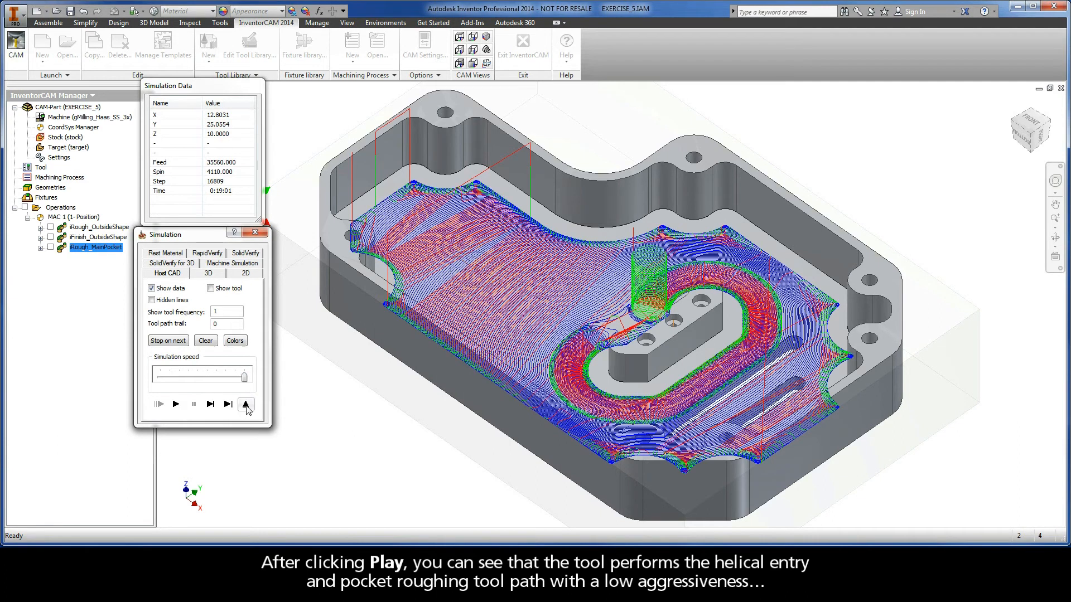
click(247, 405)
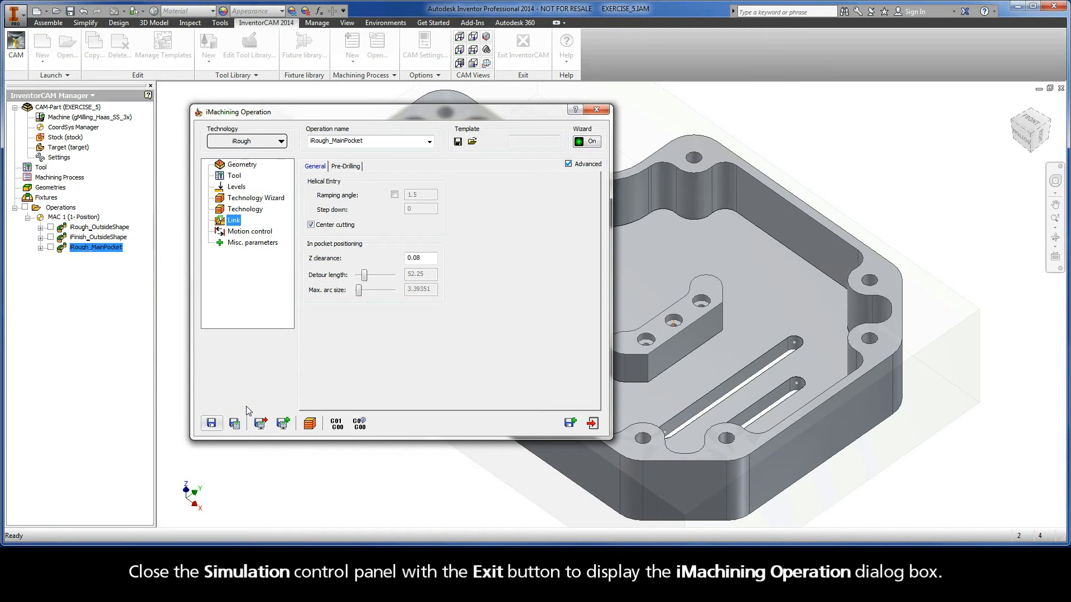
- Set the Machining level of iRough_MainPocket to 8, review its Link parameters, and save and calculate the operation
click(245, 199)
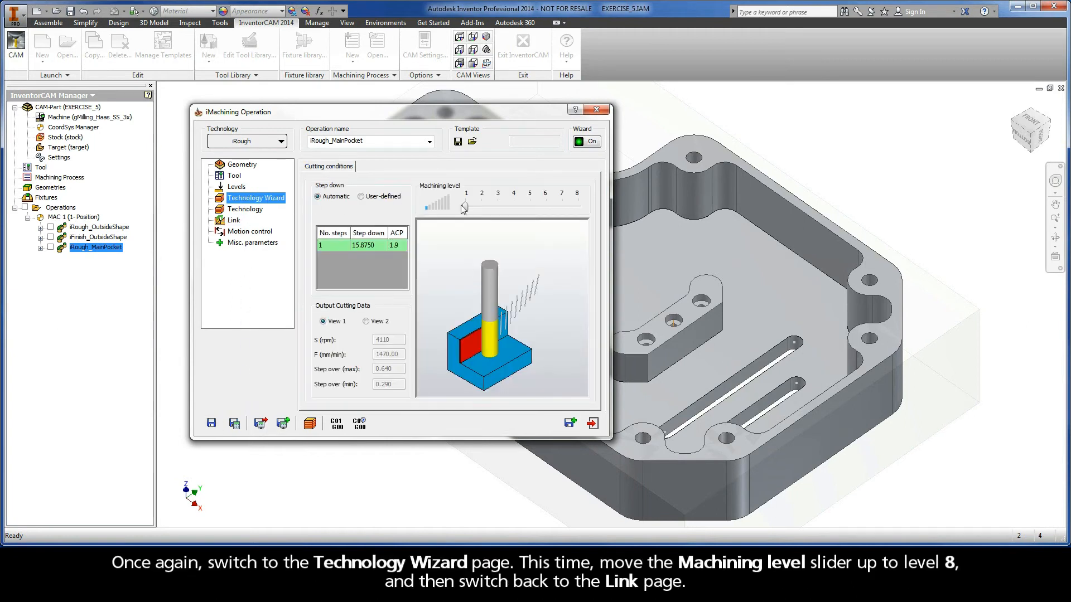
drag(467, 208, 579, 208)
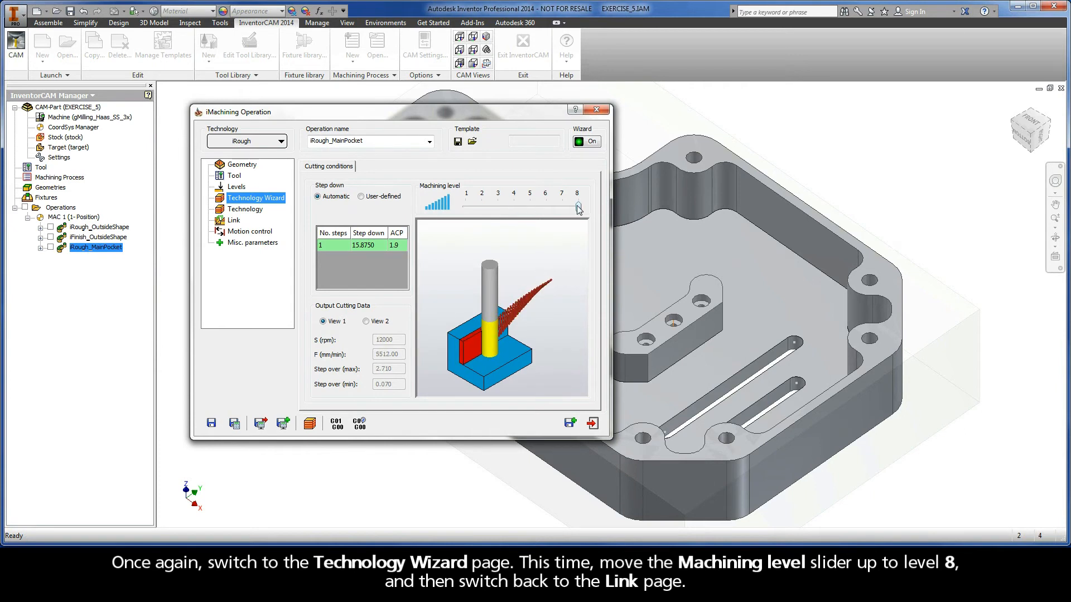
click(235, 222)
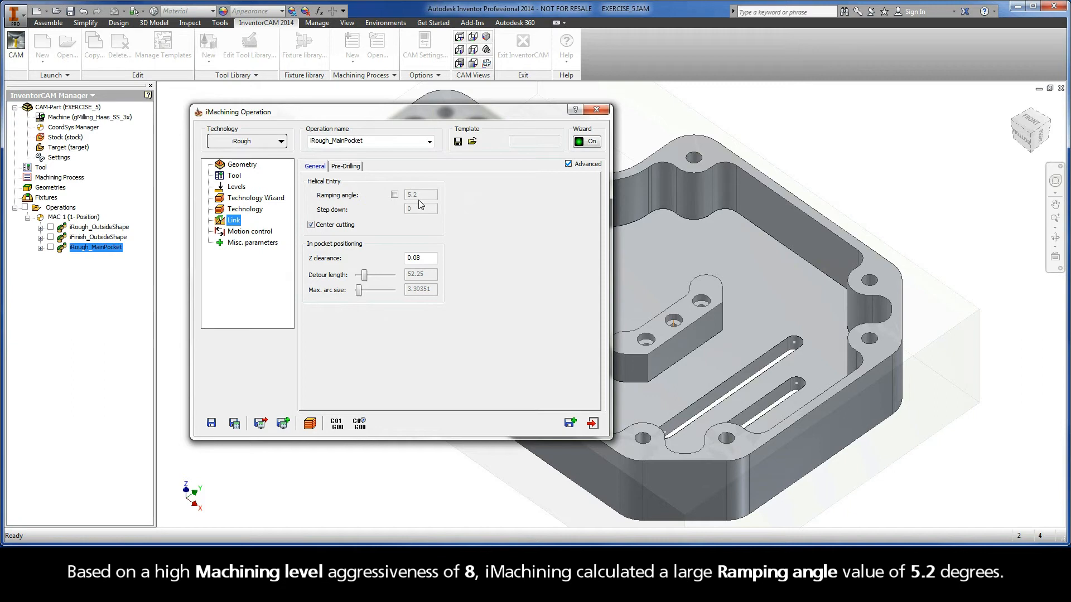
click(234, 423)
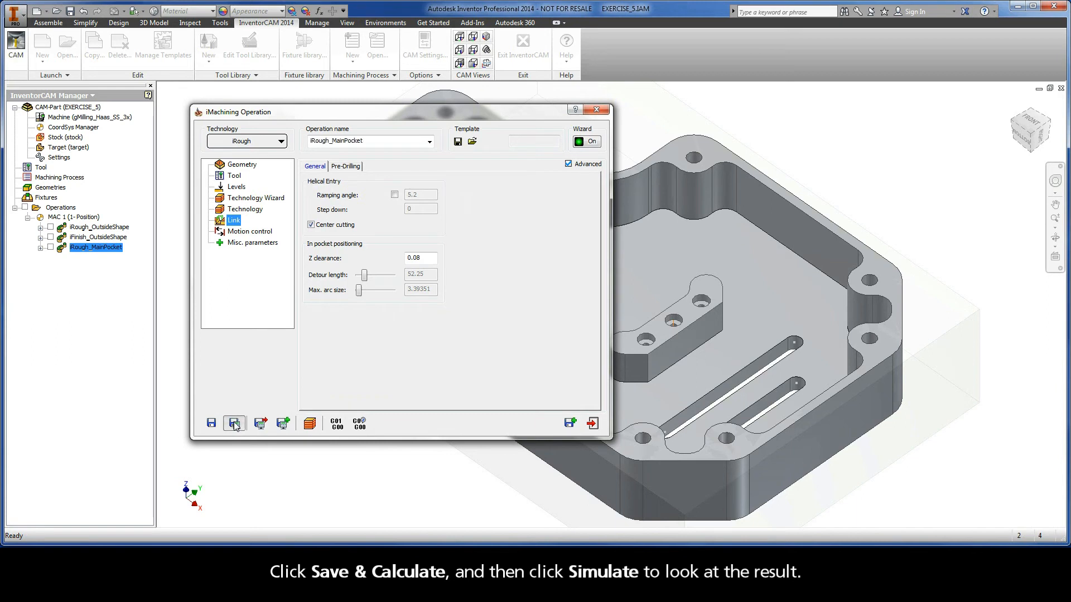
- Simulate the level 8 pocket roughing tool path, starting at reduced speed and finishing at maximum speed, and exit the simulation
click(310, 424)
drag(245, 379, 188, 380)
click(176, 405)
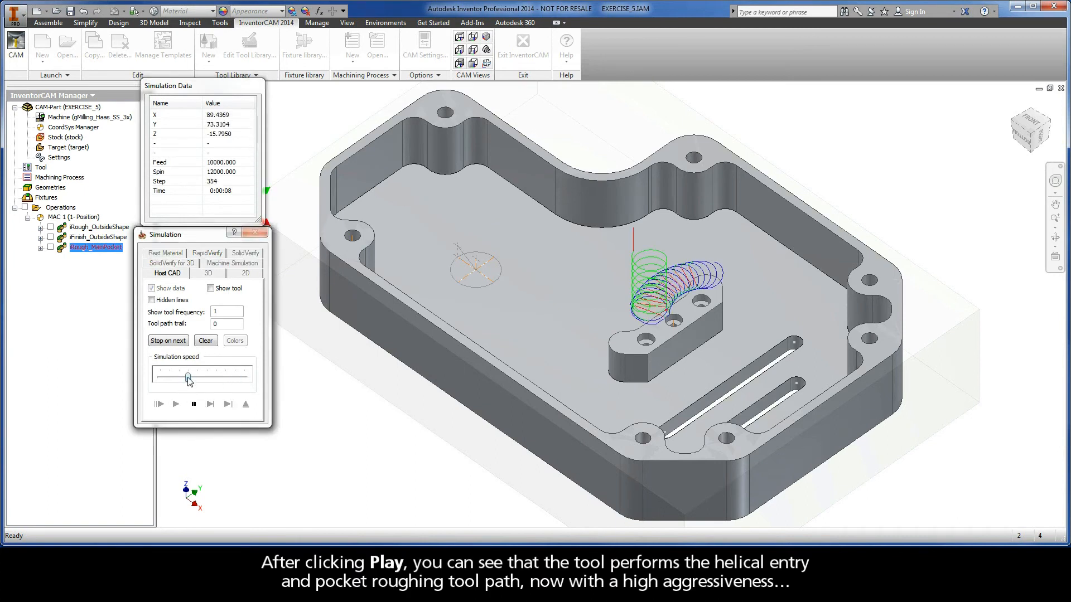
drag(188, 378, 244, 379)
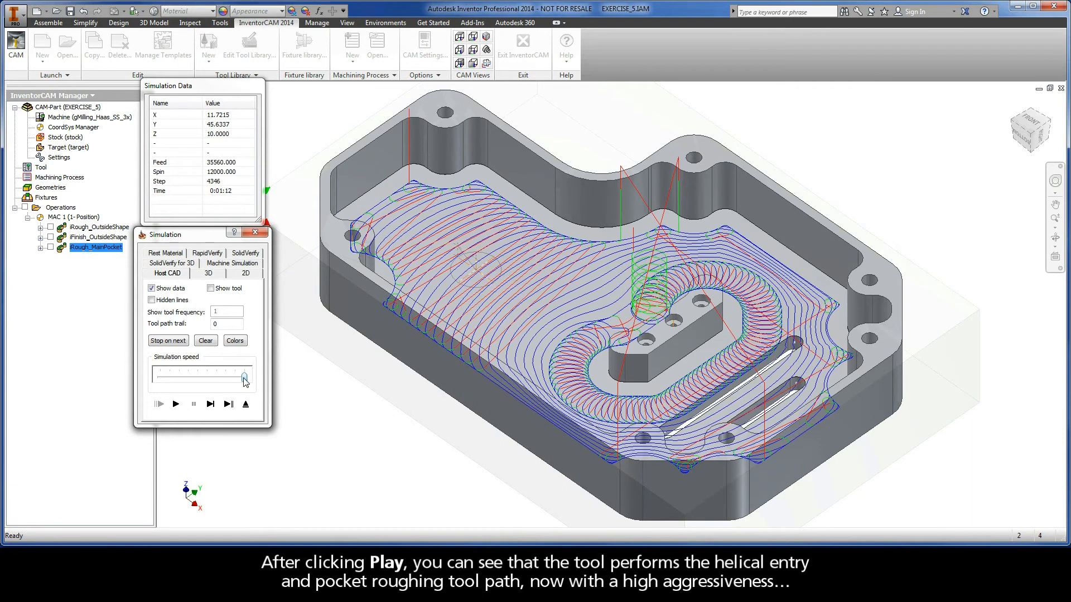
click(245, 410)
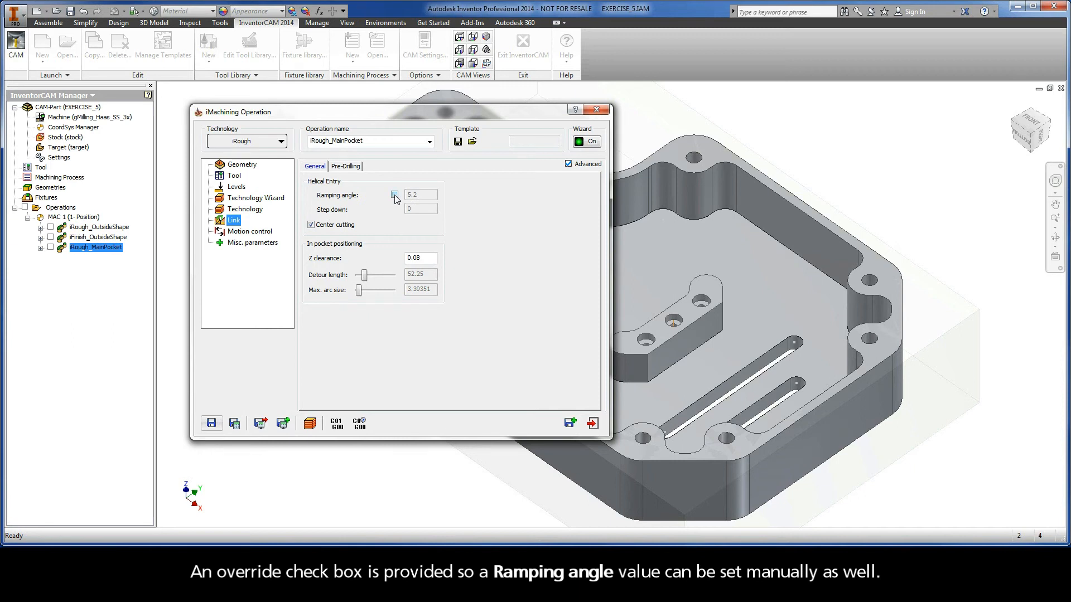
- Override the helical entry Ramping angle with 3.5 degrees, and save and calculate the operation
click(395, 194)
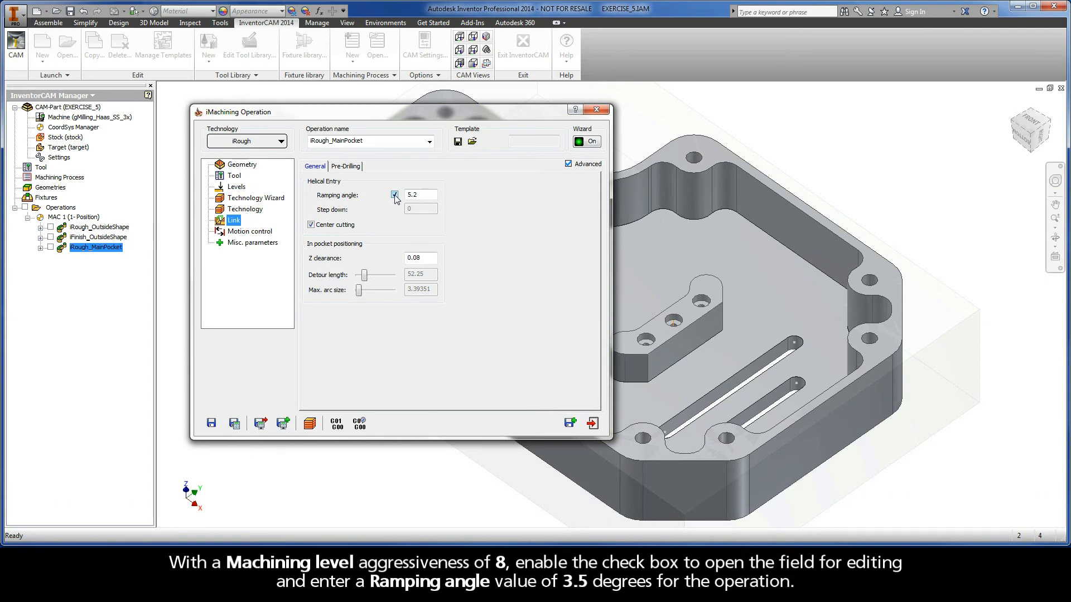
double_click(422, 196)
text(3.5)
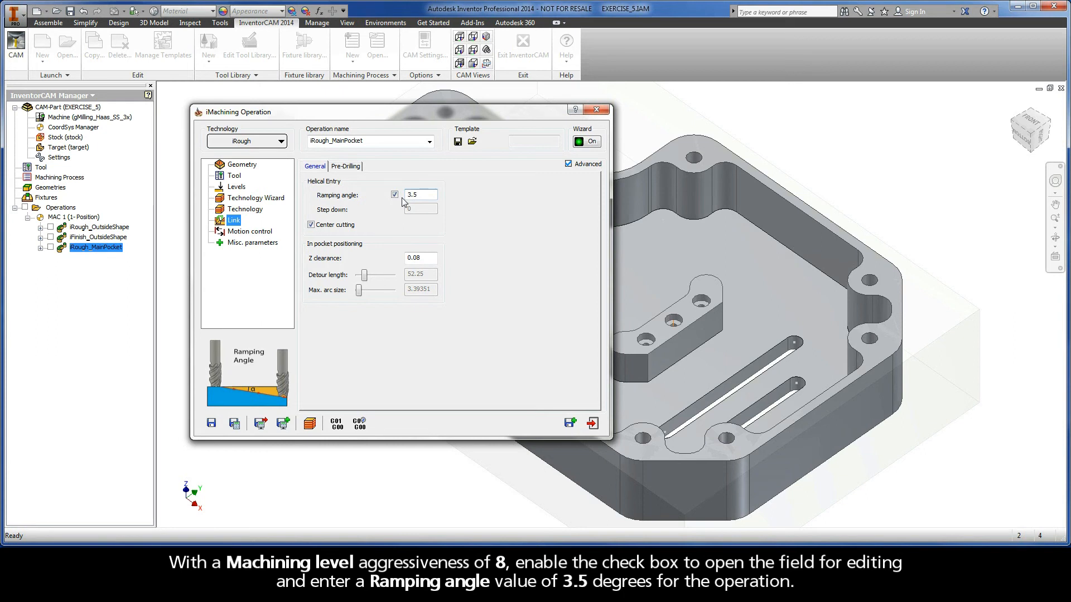
click(234, 424)
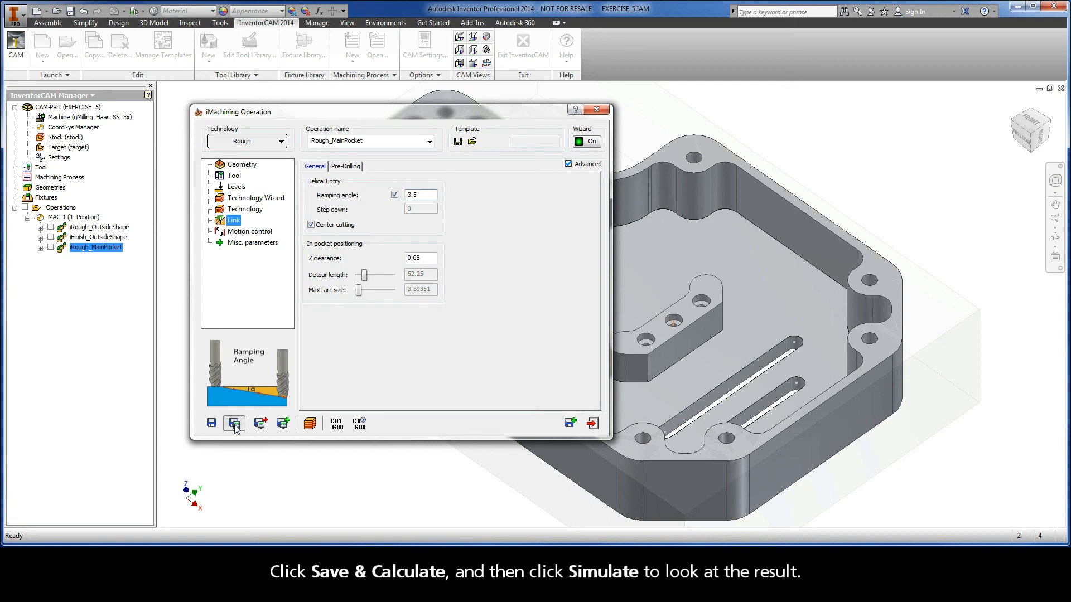
- Simulate the tool path with the 3.5-degree ramping angle, slowing the helical entry and speeding up the remainder, and exit the simulation
click(310, 425)
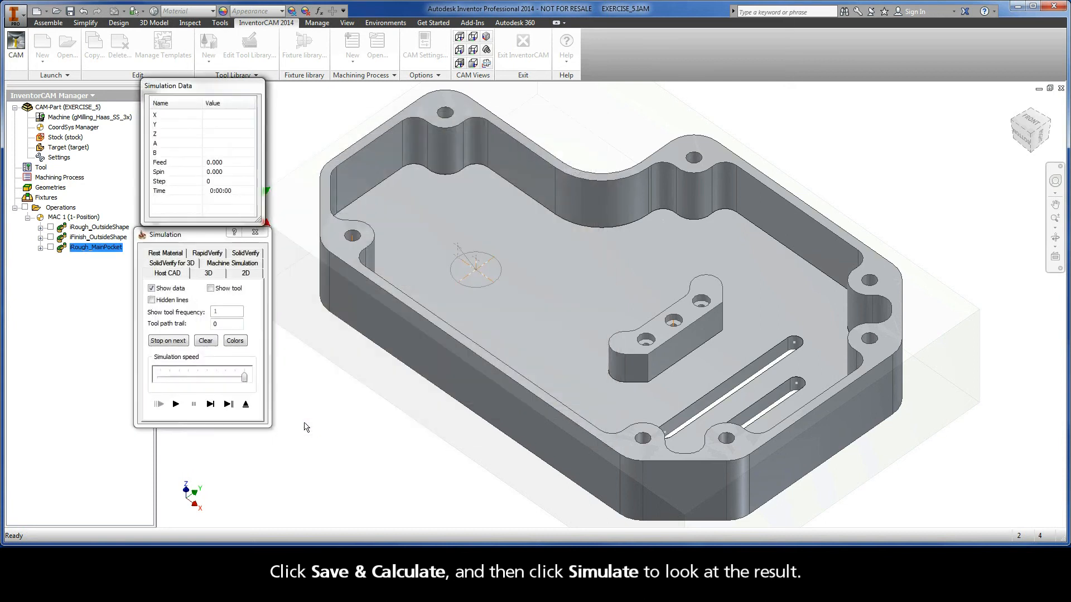
drag(245, 379, 188, 378)
click(175, 405)
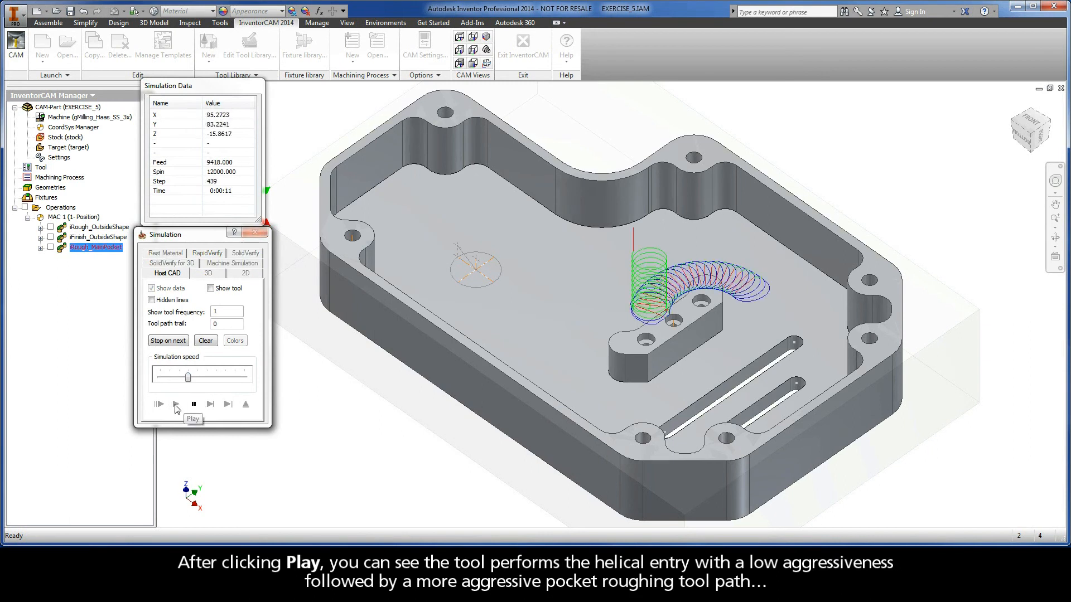
drag(188, 378, 218, 382)
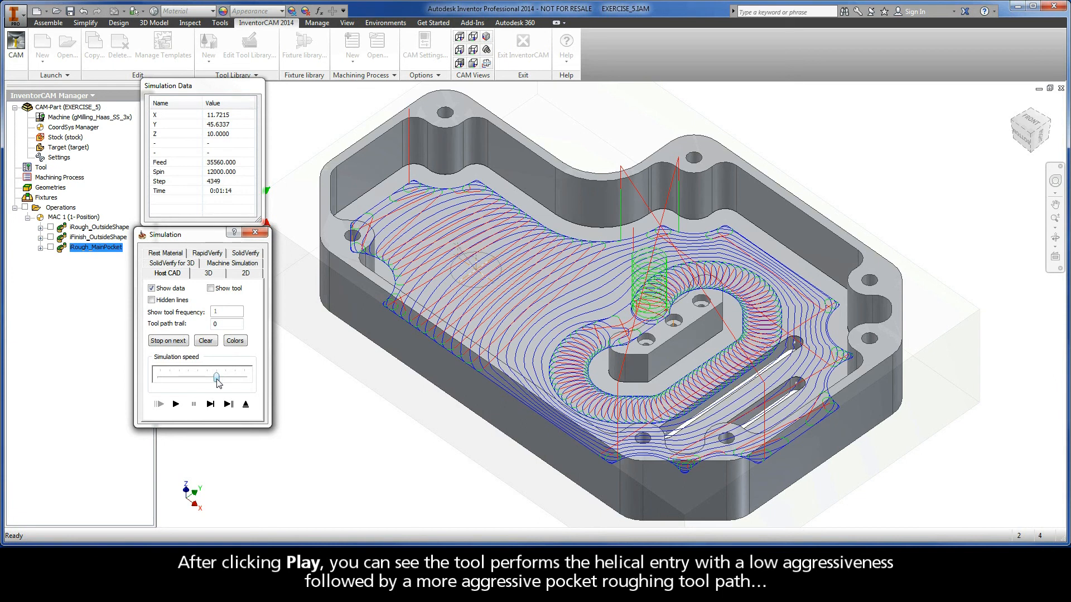
click(246, 405)
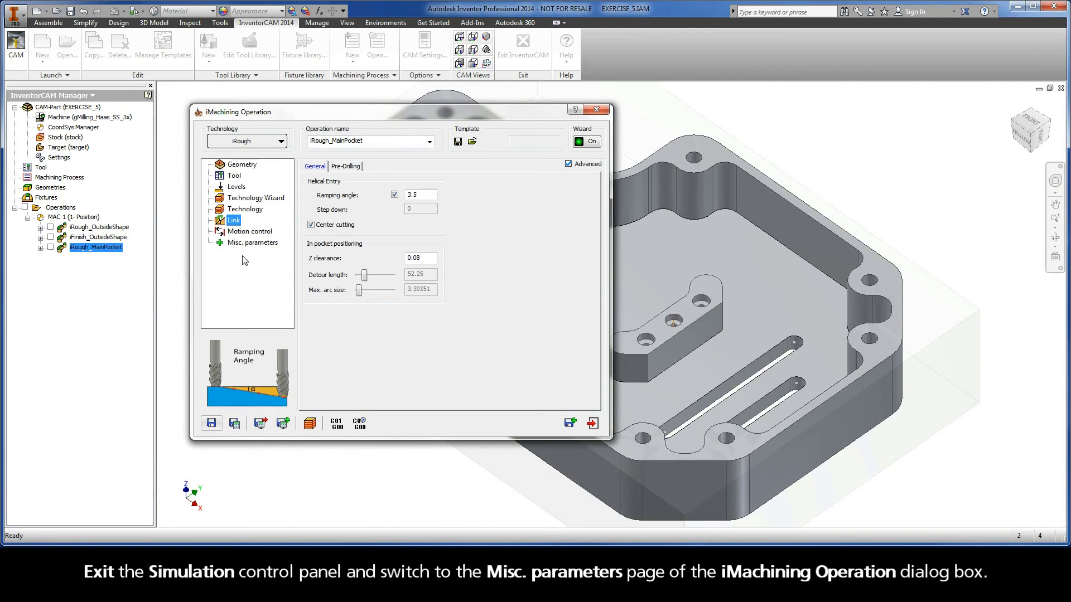
- Enable Classic helical cutting conditions in the operation's miscellaneous parameters and in the iMachining page of the Part Settings
click(246, 244)
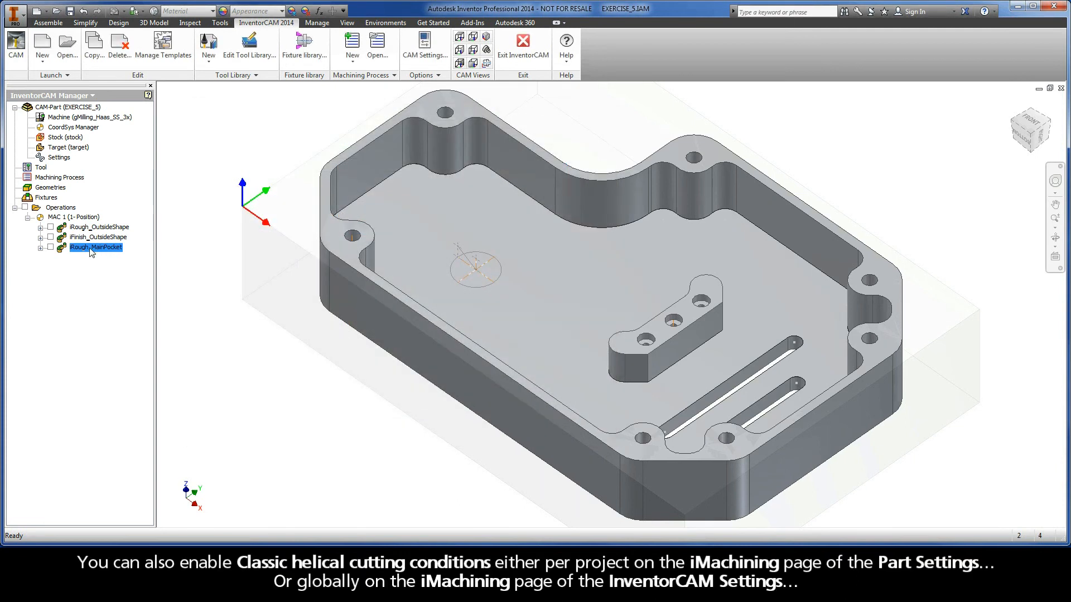
double_click(58, 159)
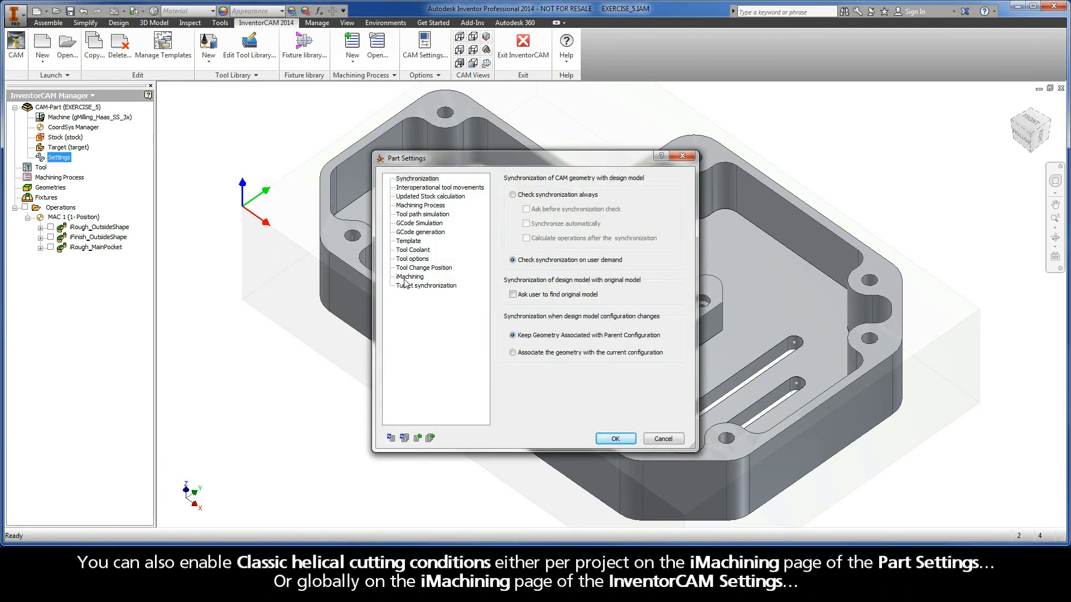
click(410, 277)
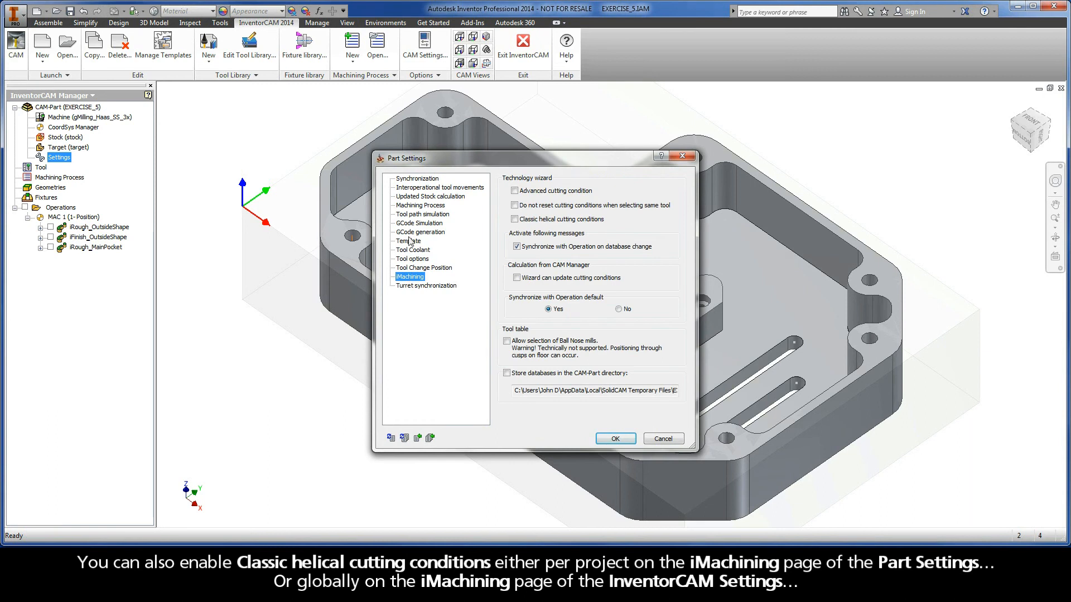
click(514, 219)
click(614, 438)
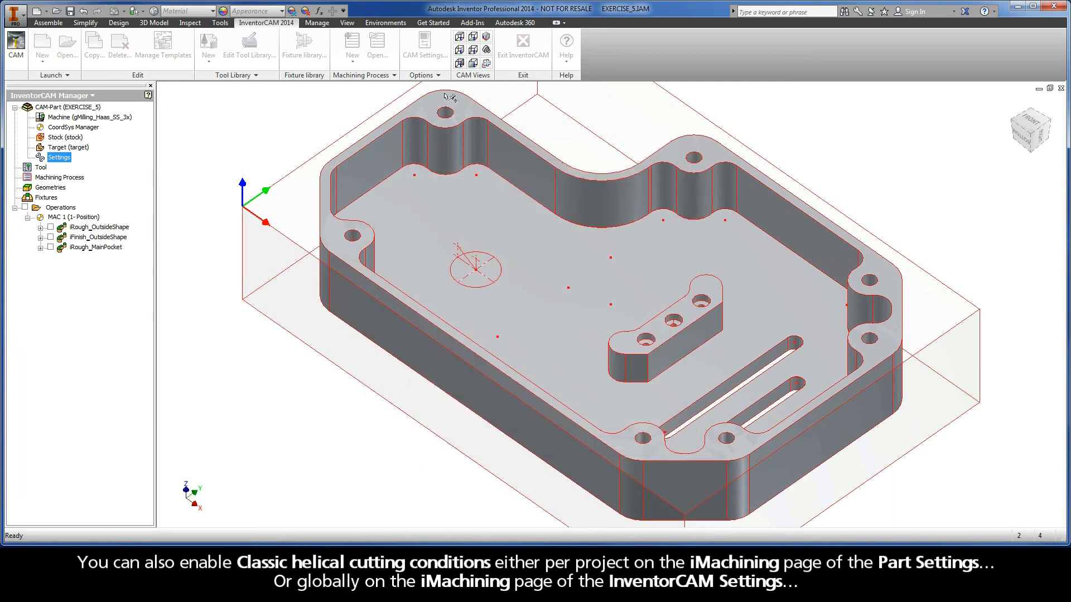
- Enable Classic helical cutting conditions globally in the iMachining page of the InventorCAM Settings
click(425, 49)
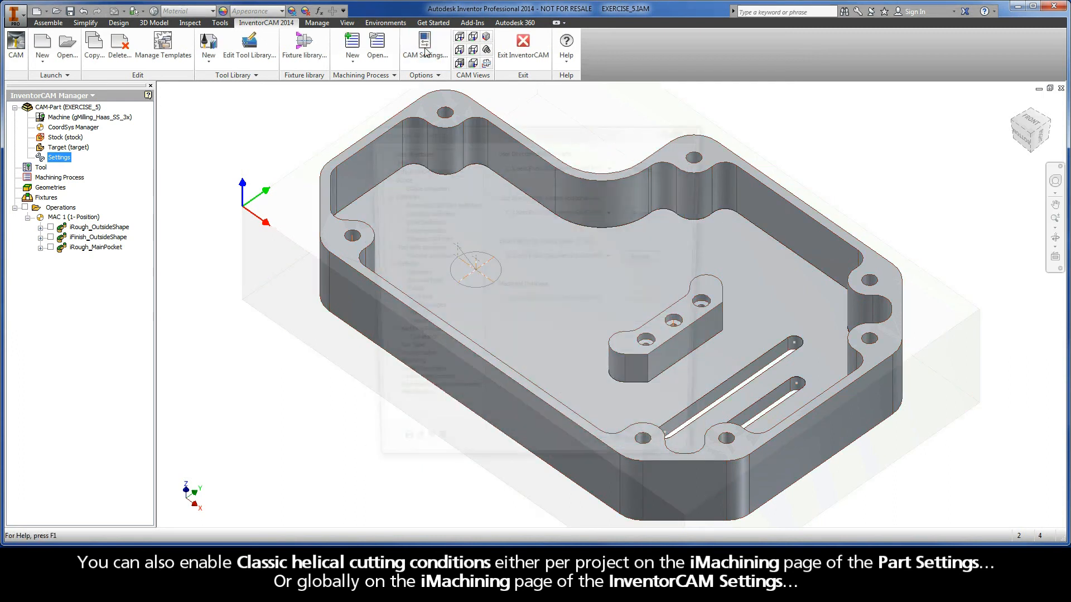
click(407, 374)
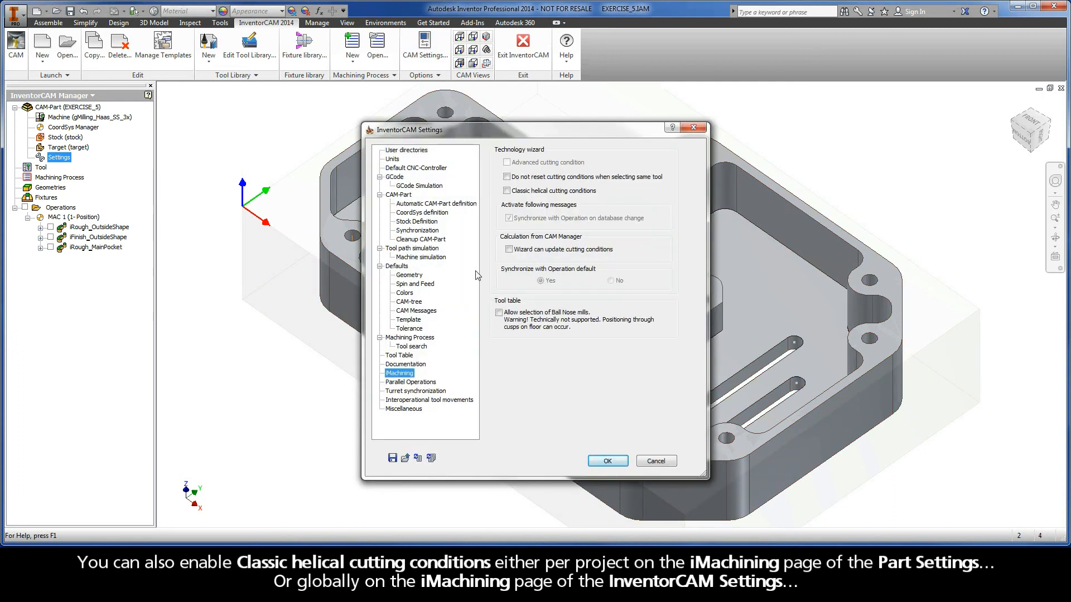
click(507, 190)
click(608, 460)
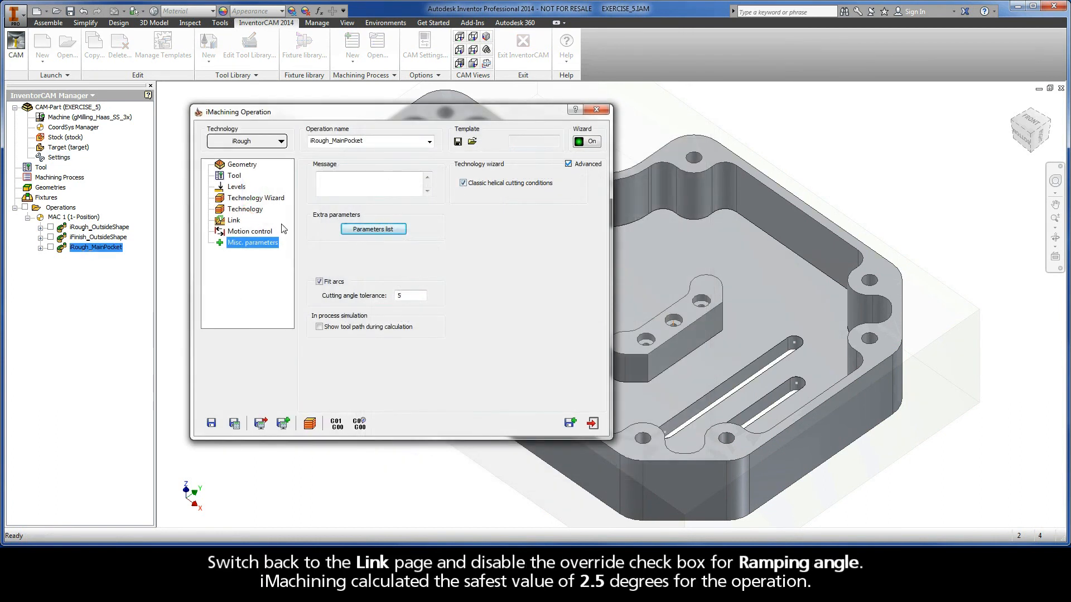
- Turn off the Ramping angle override for iRough_MainPocket, set its Machining level to 6, and return to the Link parameters
click(236, 223)
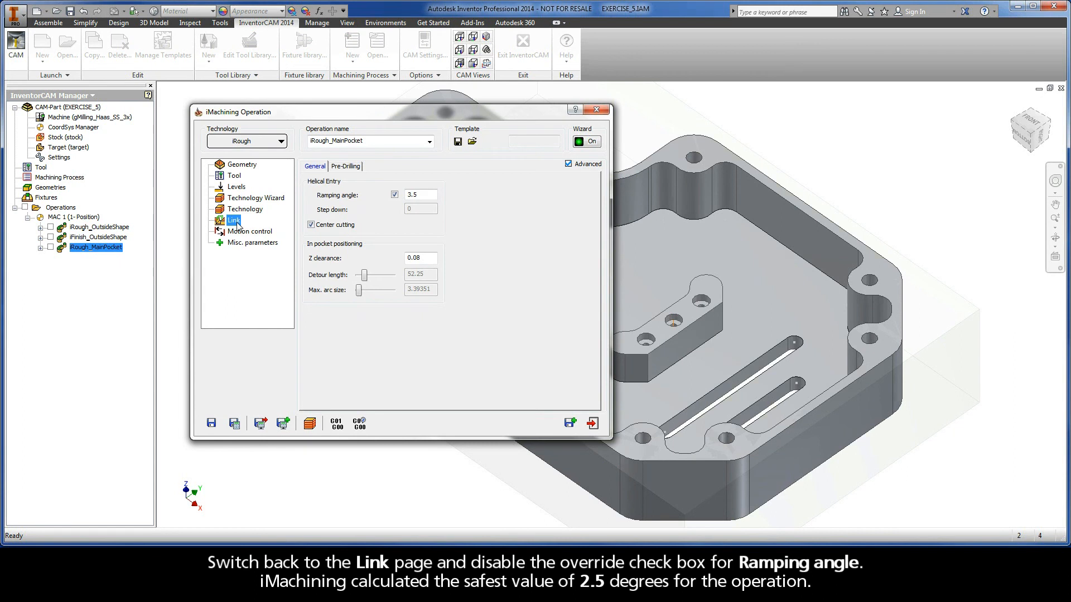
click(394, 196)
click(258, 199)
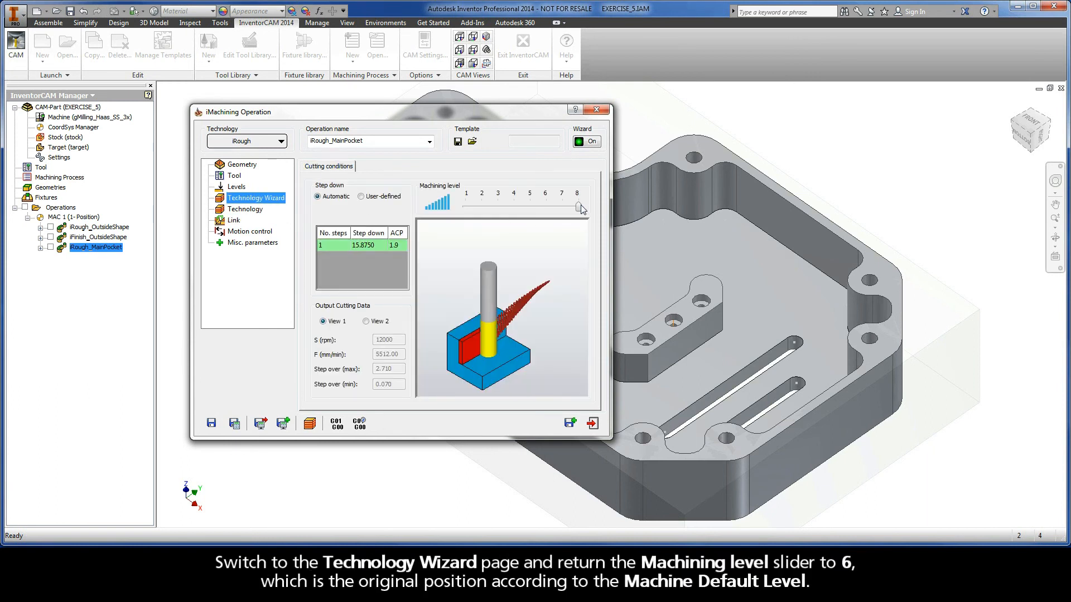
drag(578, 208, 547, 208)
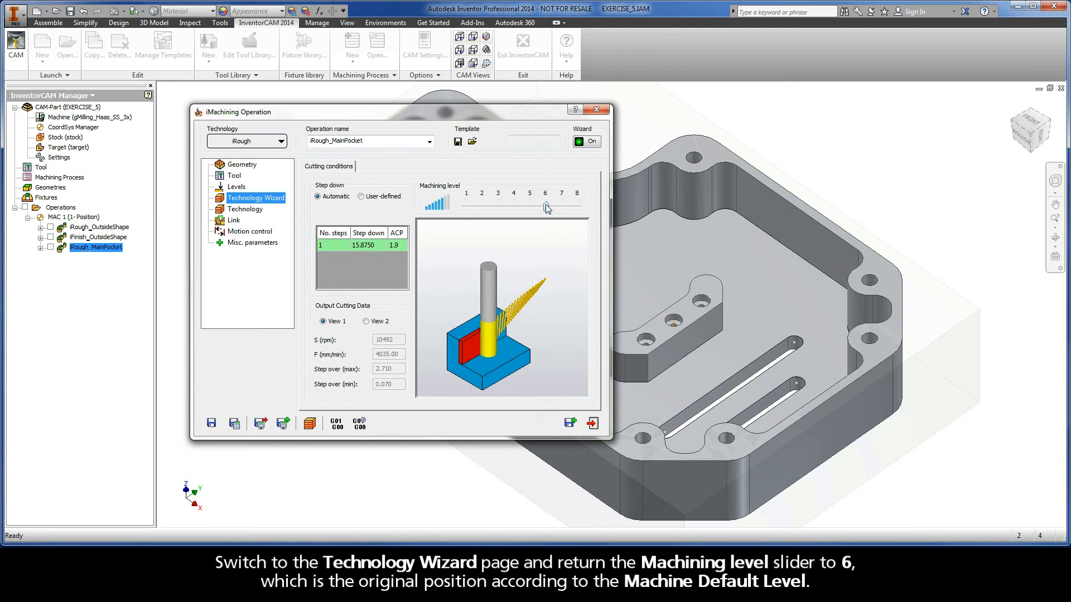
click(233, 220)
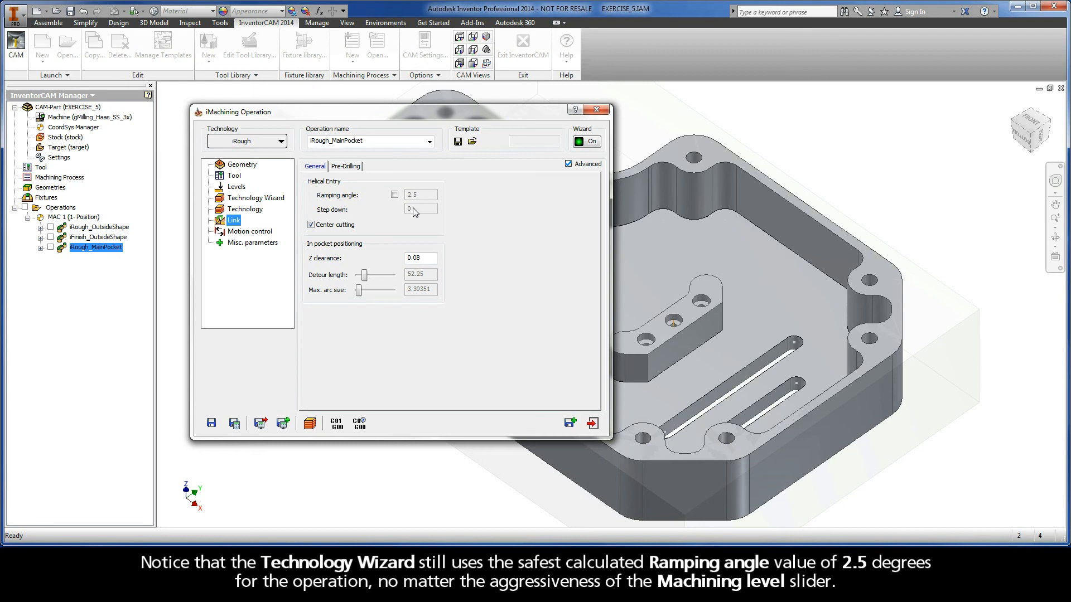
- Save and calculate iRough_MainPocket, simulate its tool path with a slowed helical entry and a faster remainder, and exit the simulation
click(234, 425)
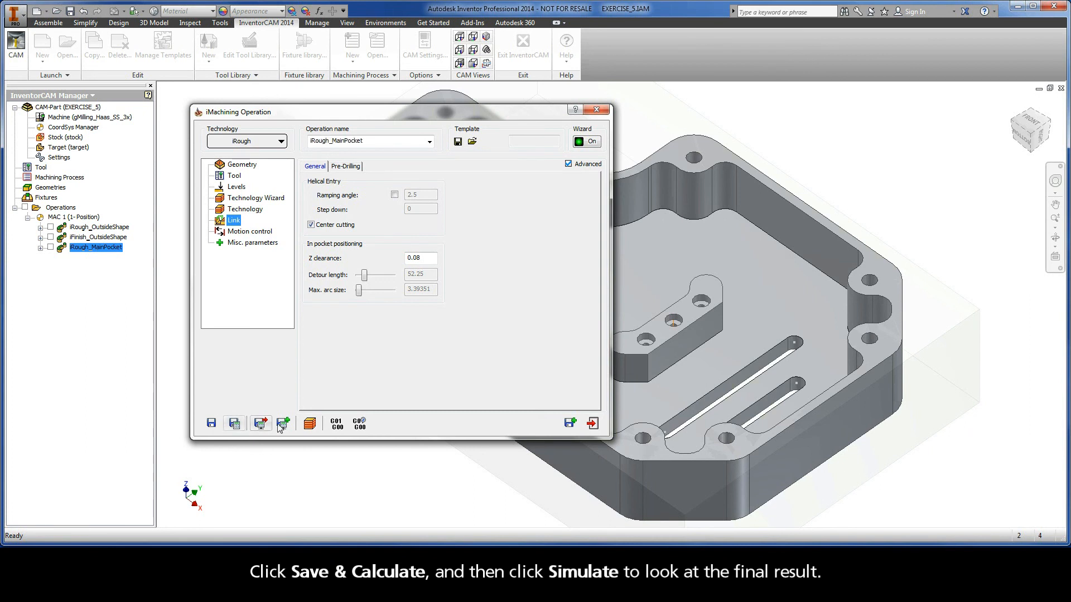
click(310, 425)
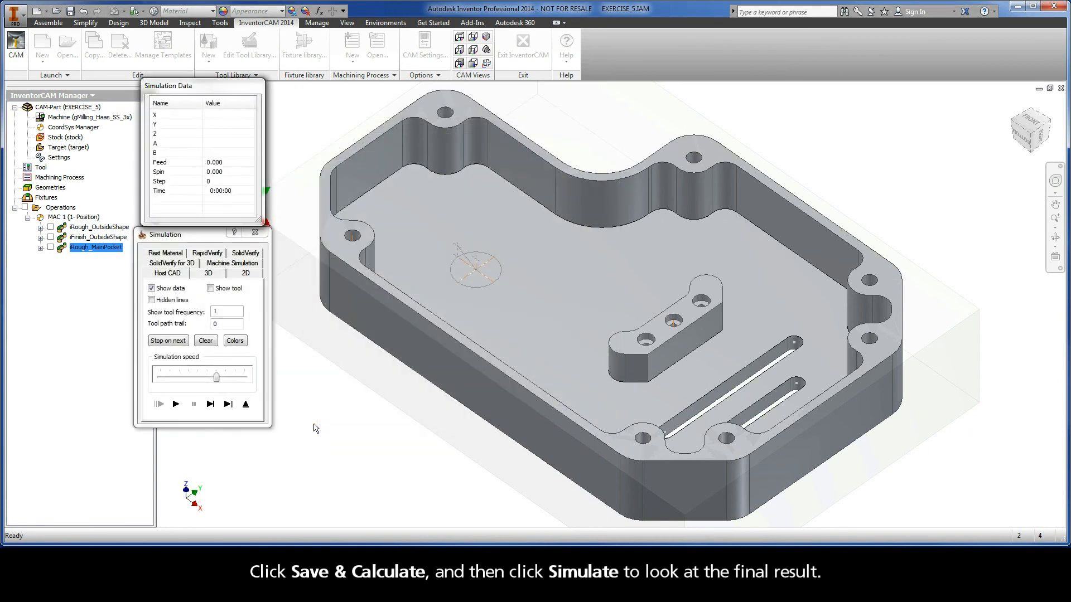
drag(216, 378, 190, 379)
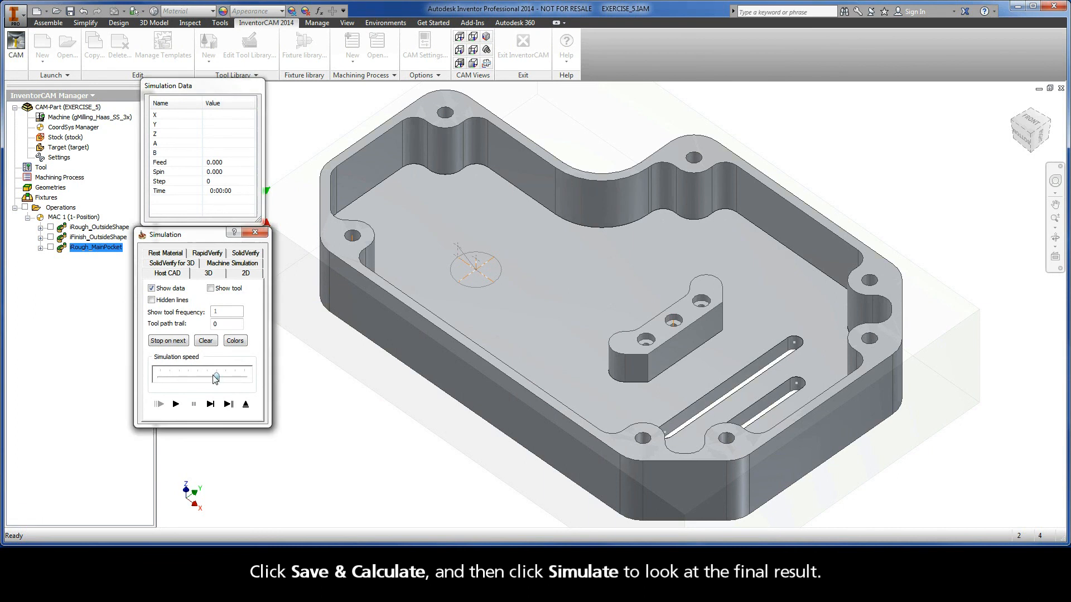
click(175, 405)
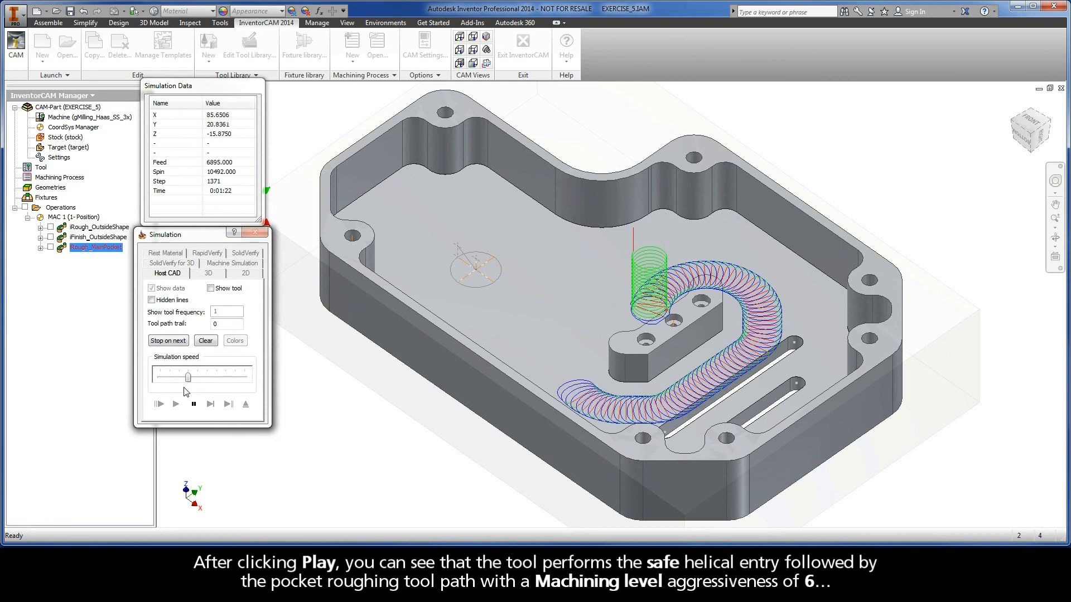
drag(188, 381, 216, 382)
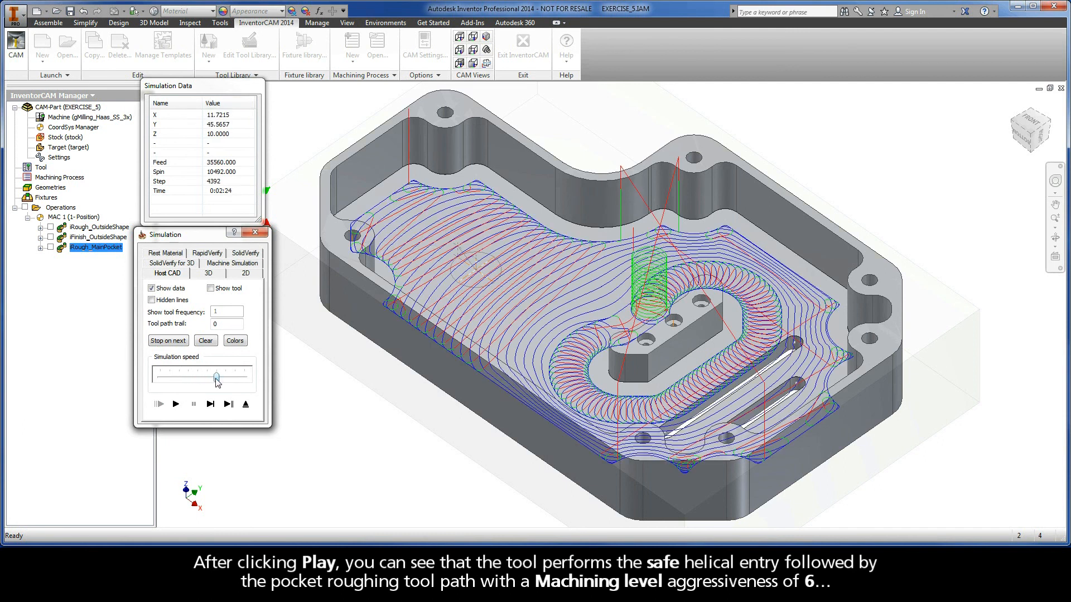
click(246, 405)
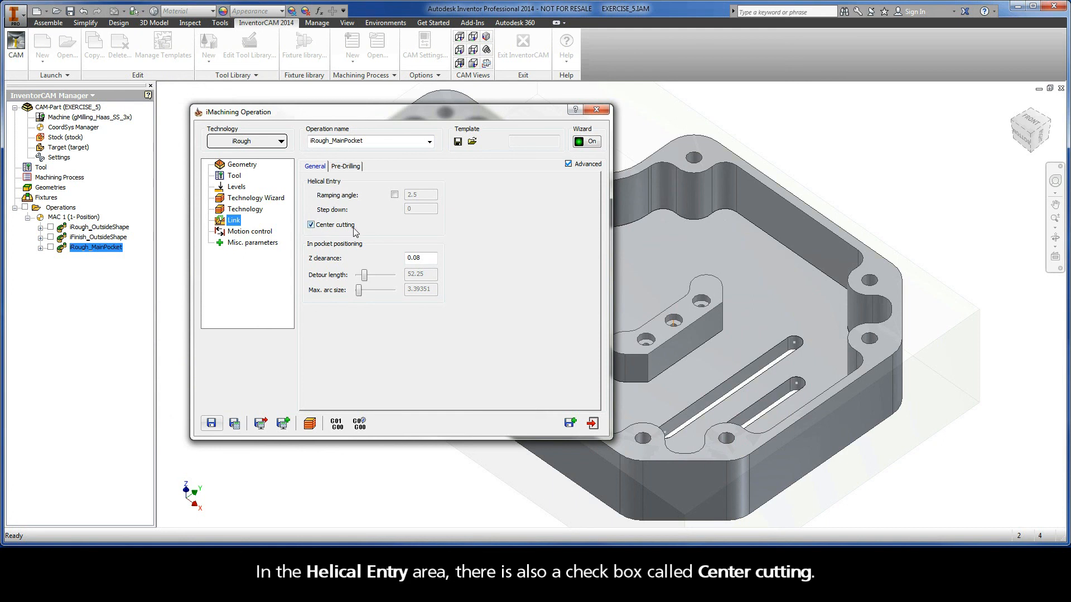
- Disable Center cutting to open the helical entry's Step down value for editing, and re-enable Center cutting
click(310, 226)
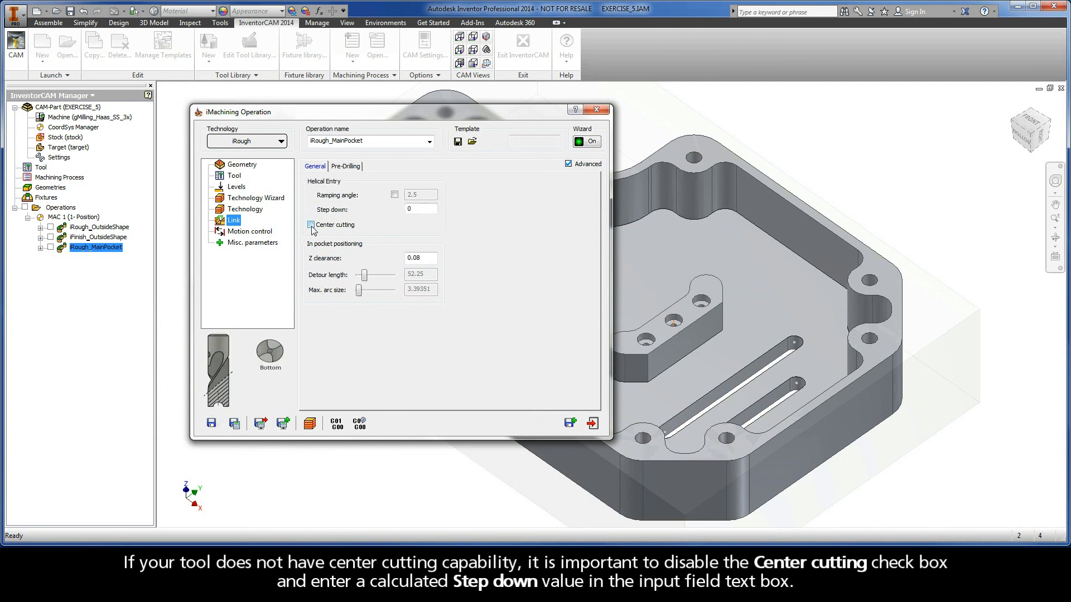
double_click(405, 209)
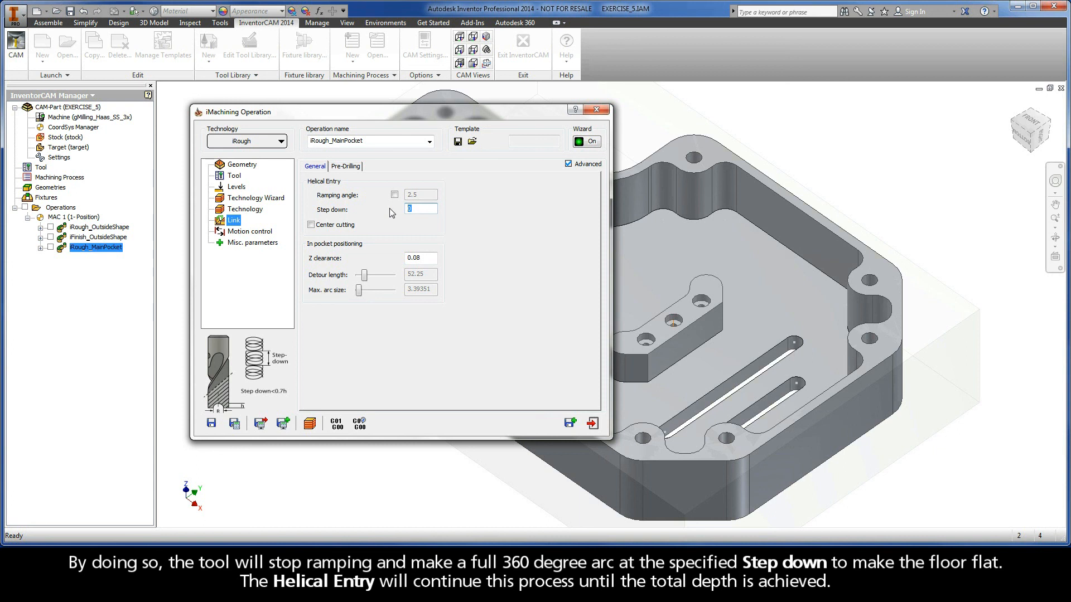
click(311, 225)
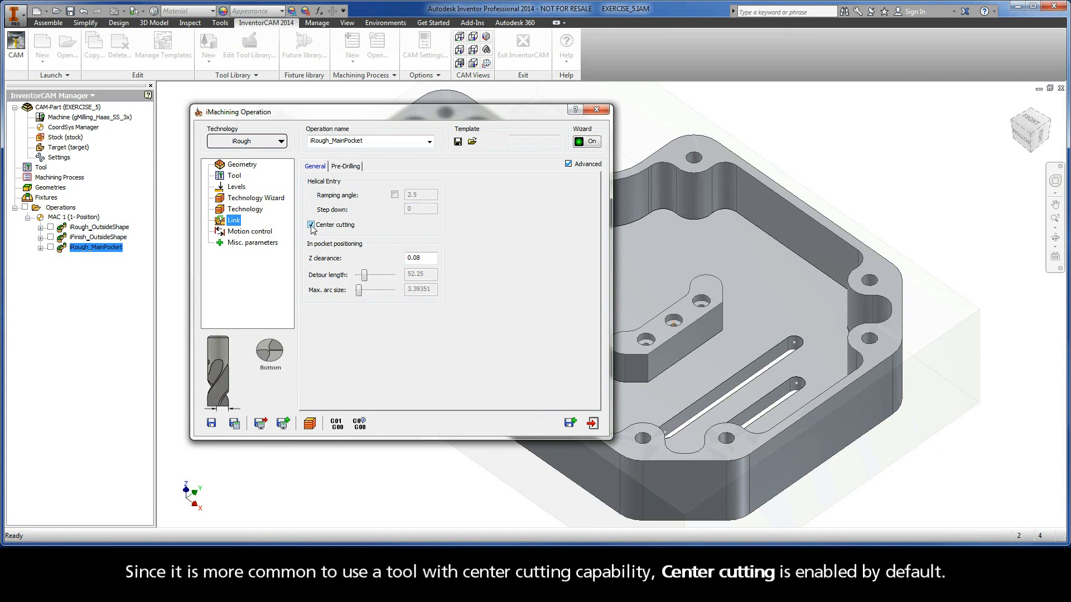